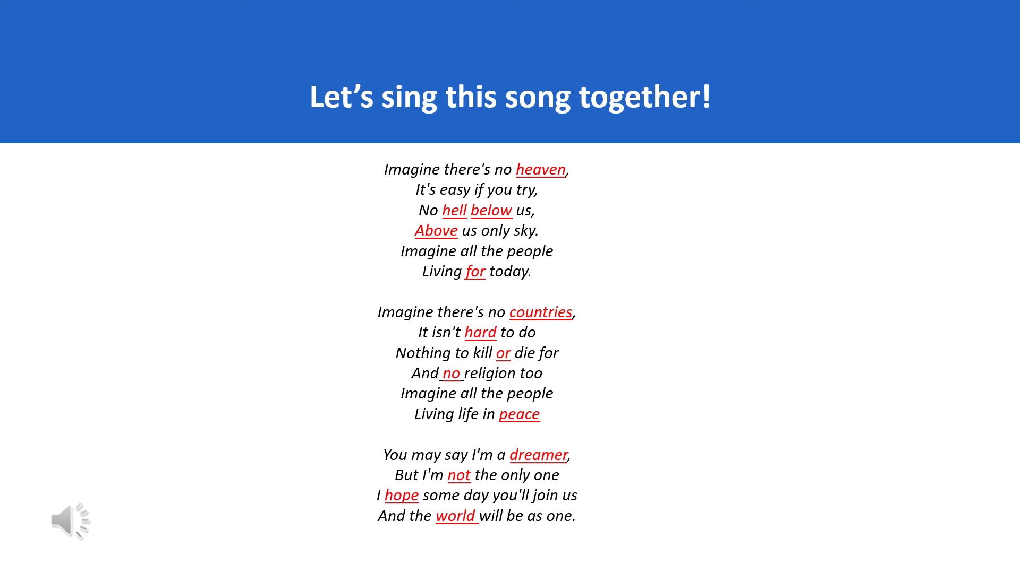
pyautogui.press('space')
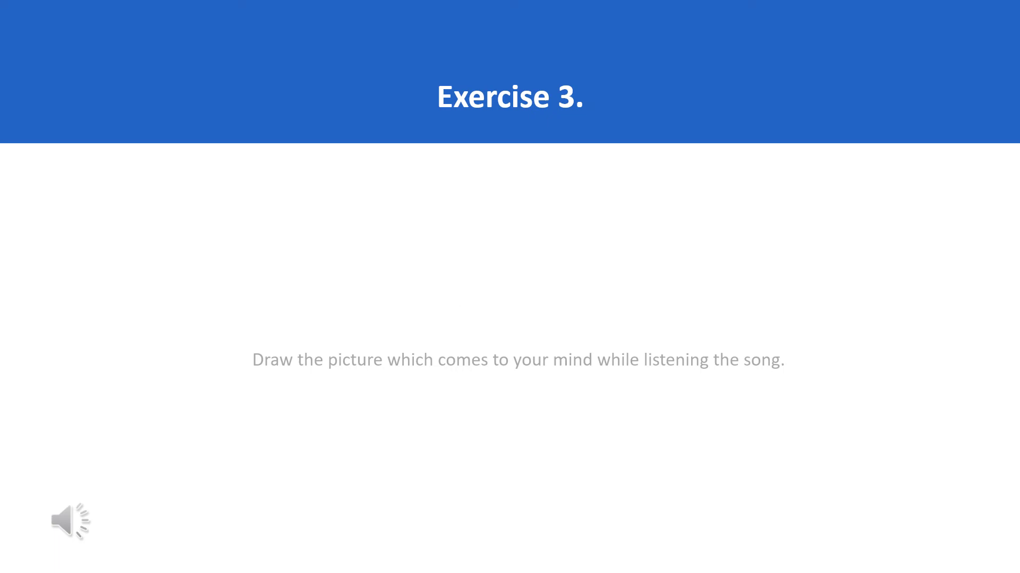